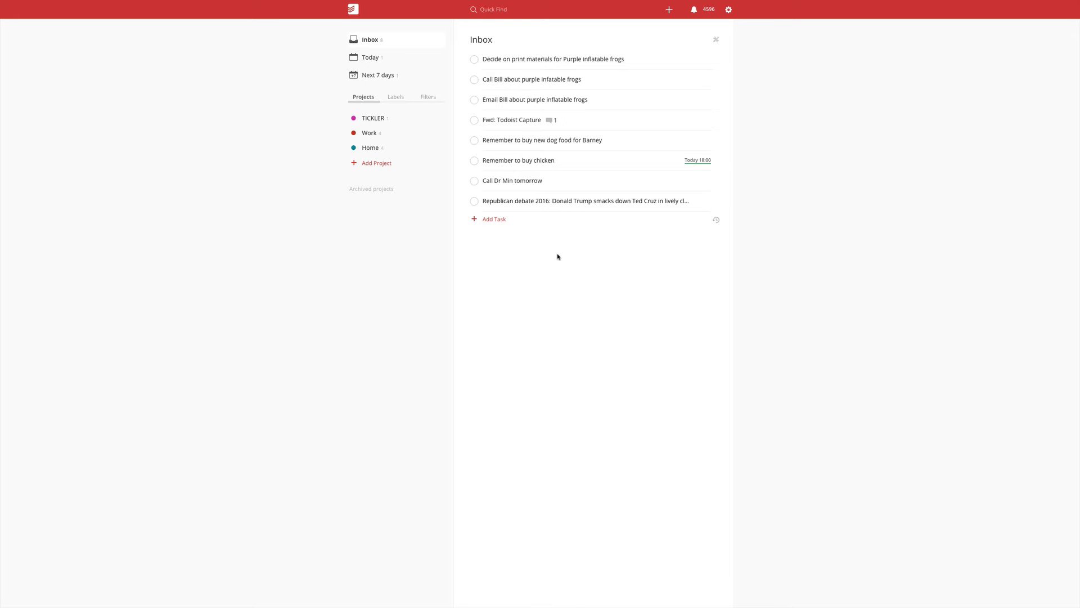
Quit the full-screen Todoist desktop app from its title bar, returning to Chrome's Apps page.
mouse_move(59, 1)
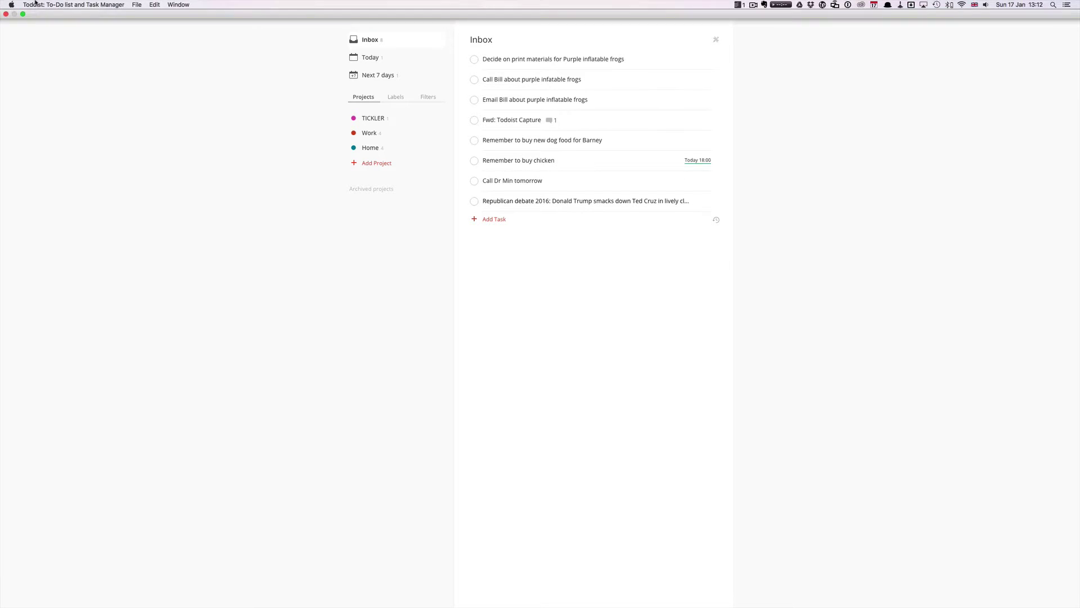
left_click(6, 14)
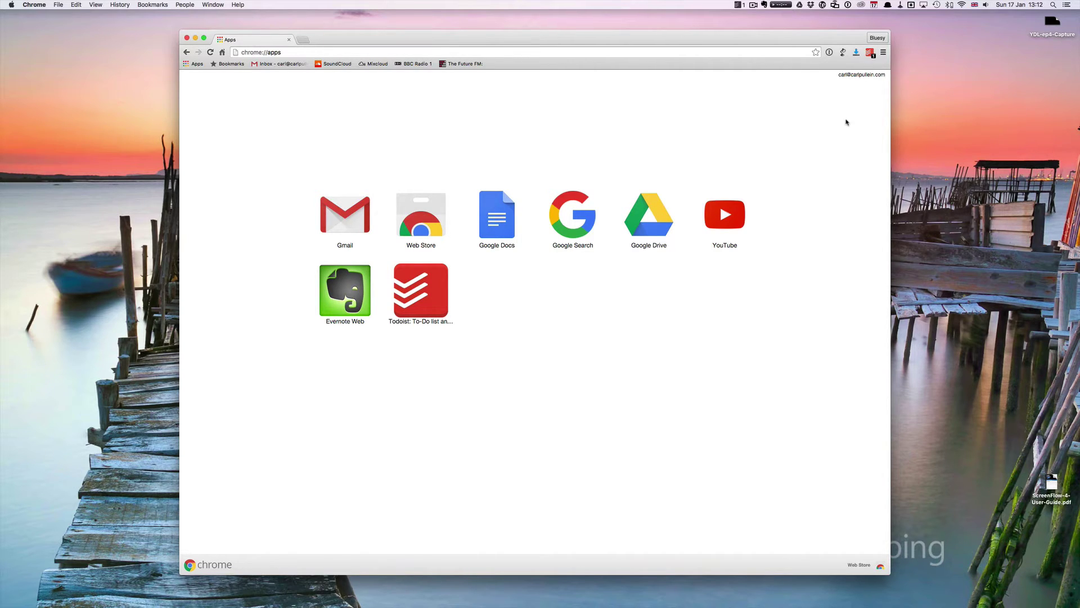
left_click(870, 53)
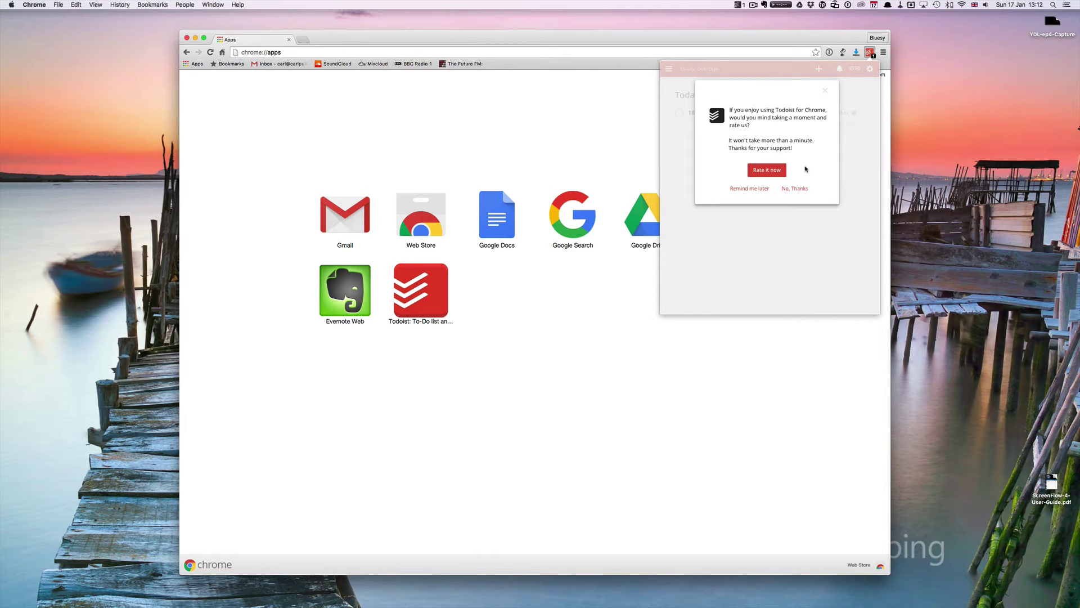
left_click(795, 188)
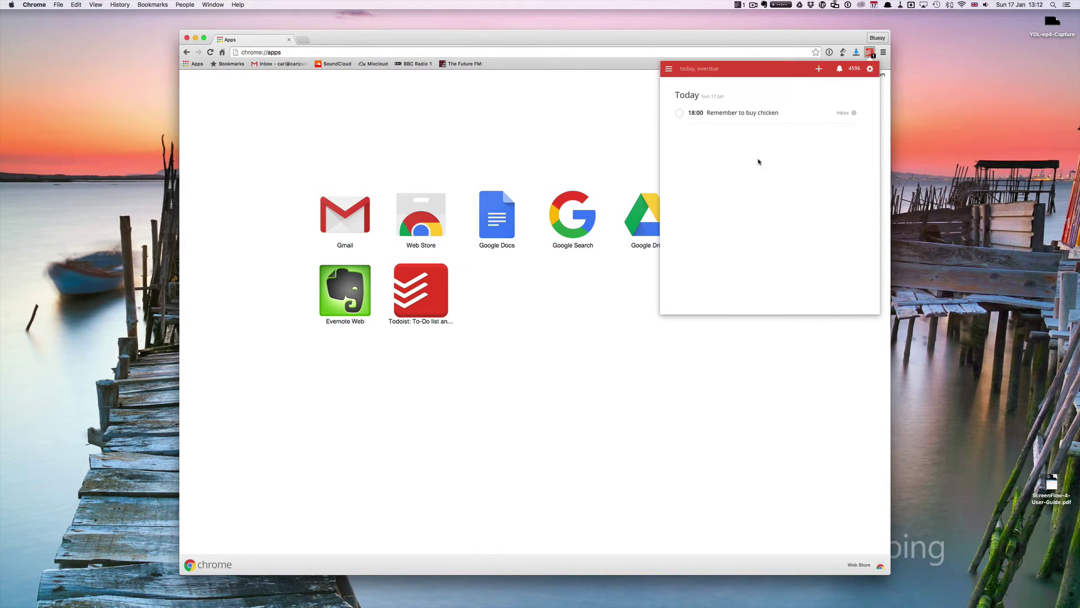
left_click(670, 69)
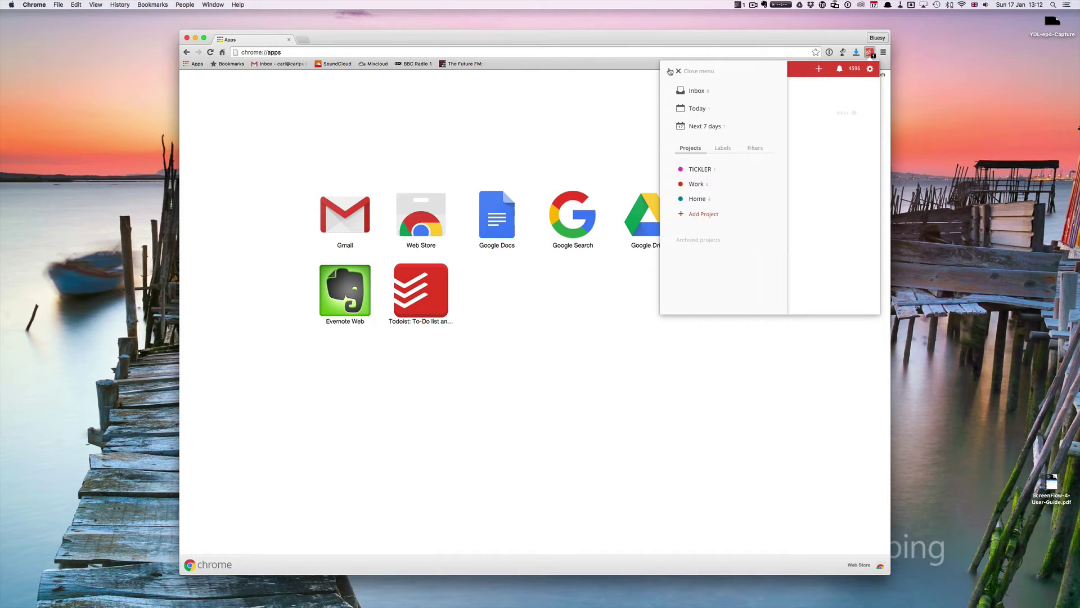
left_click(696, 92)
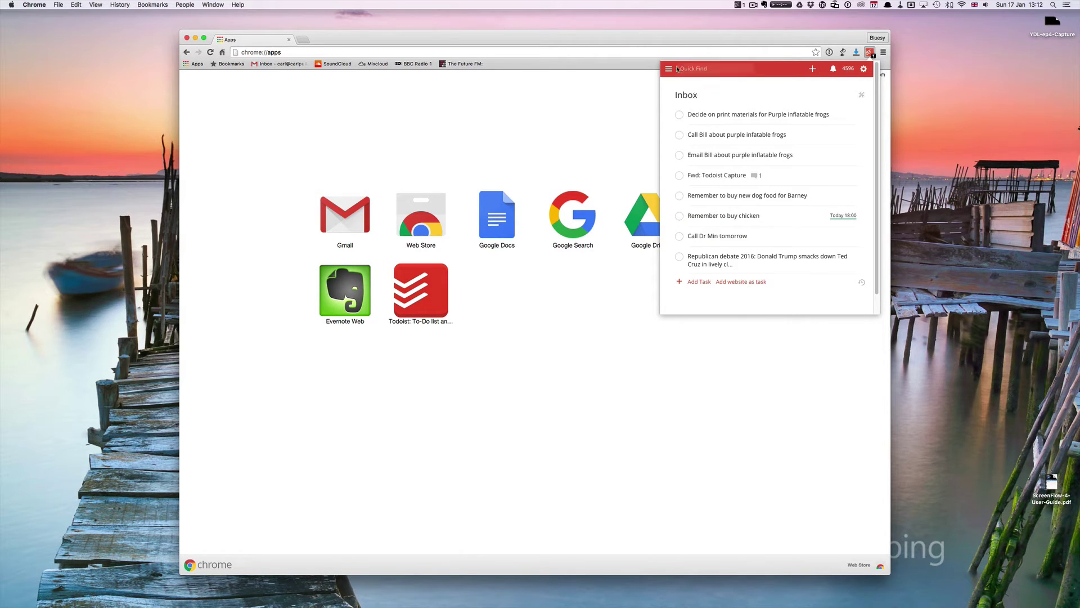
left_click(669, 68)
left_click(633, 121)
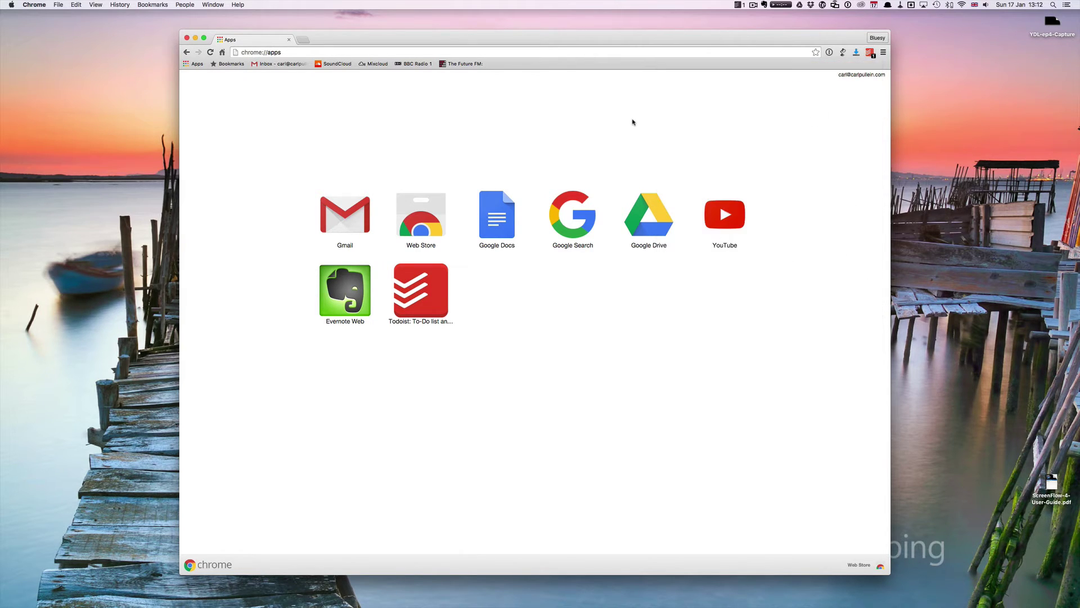
Search the Chrome Web Store for 'Todoist' to list Todoist for Chrome, Gmail and Inbox.
left_click(859, 566)
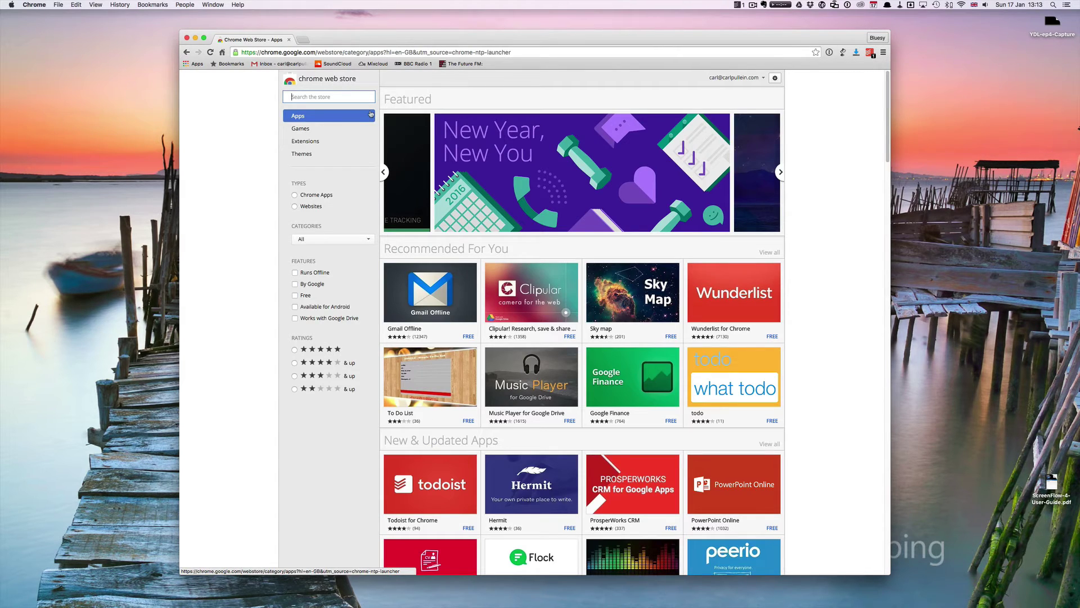
type("Totoist")
key("BackSpace")
key("BackSpace")
key("BackSpace")
key("BackSpace")
key("BackSpace")
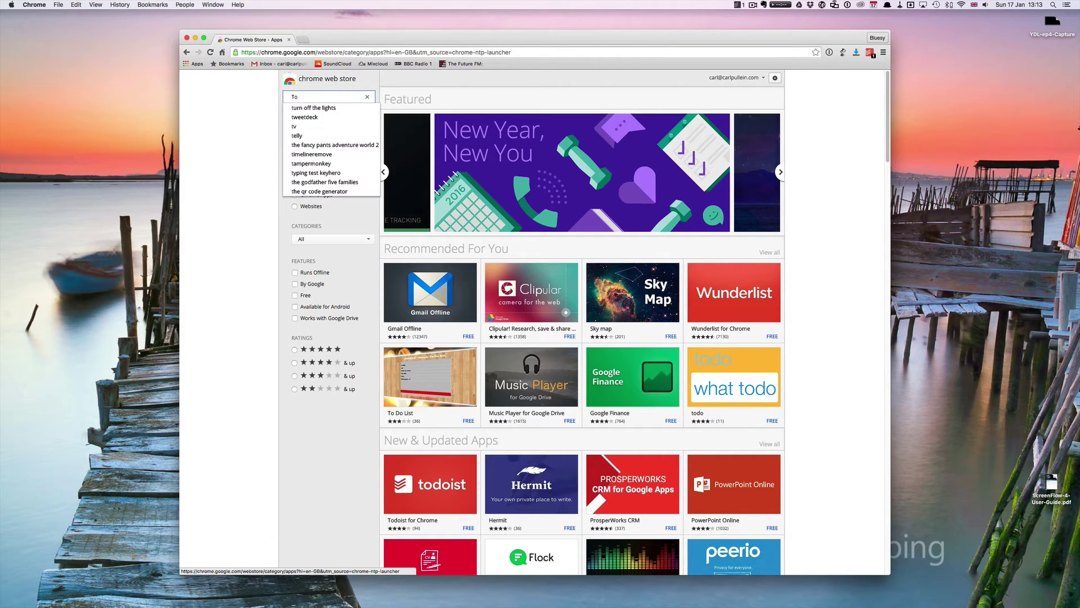
type("doist")
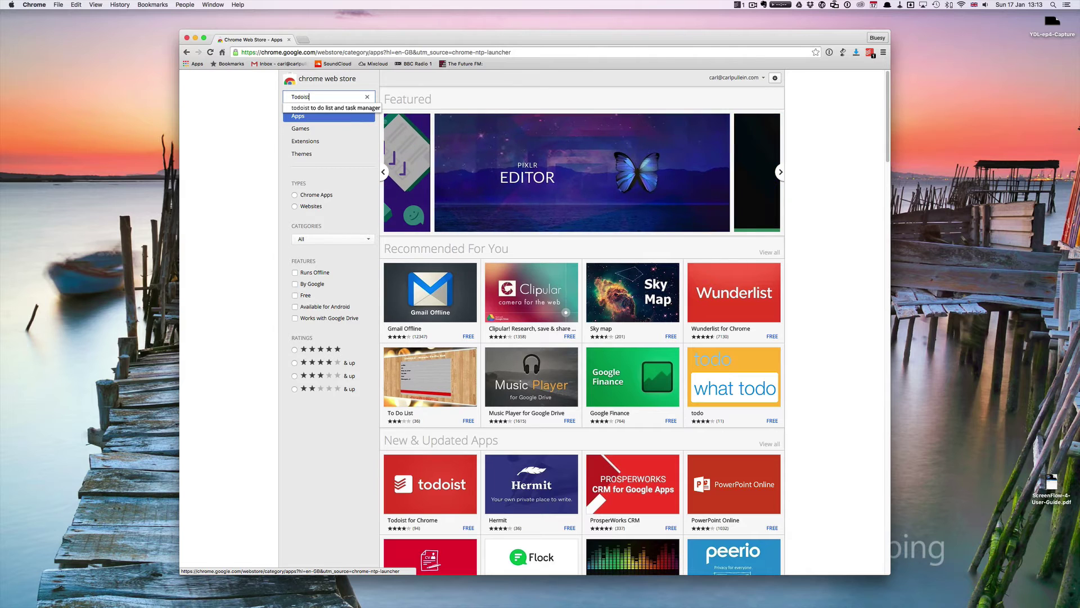
key("Return")
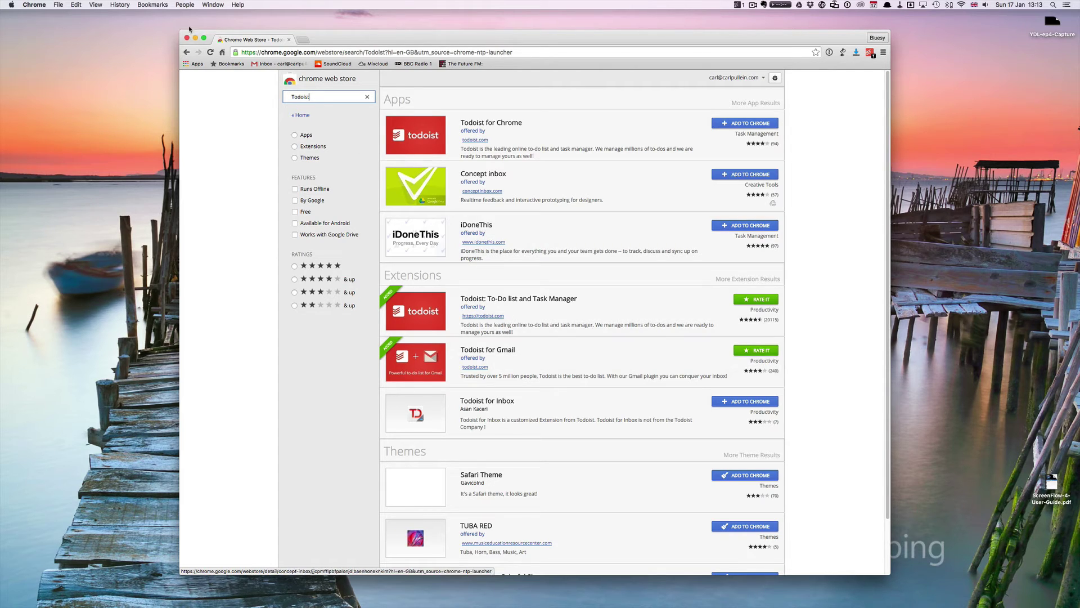
Go to the Gmail inbox and open the 'Todoist Capture' conversation.
left_click(269, 64)
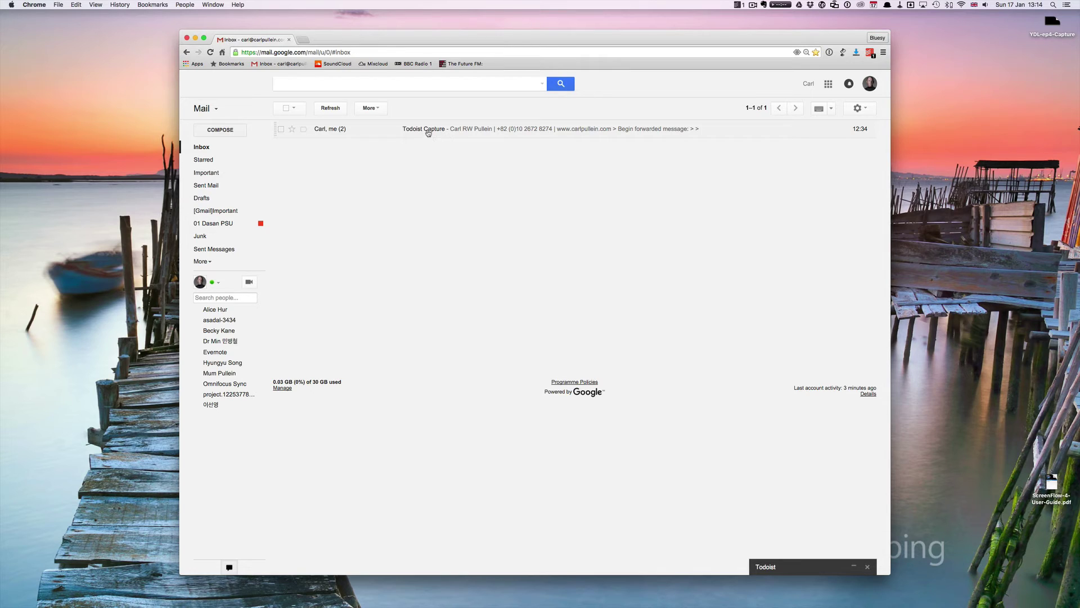
left_click(428, 130)
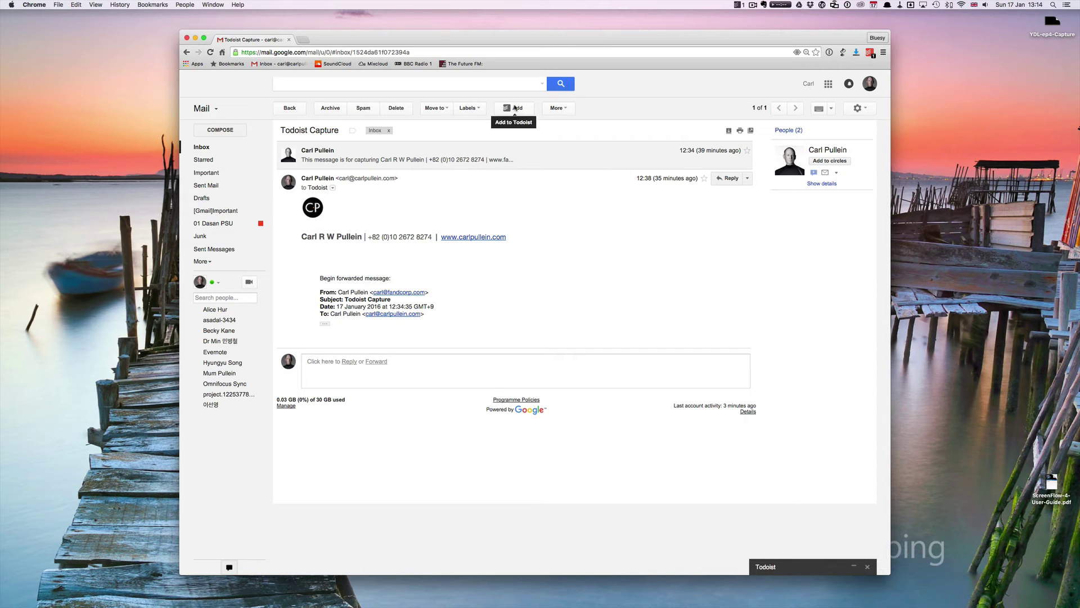
Add the 'Todoist Capture' email as a Todoist task, then minimize the Todoist panel.
left_click(515, 107)
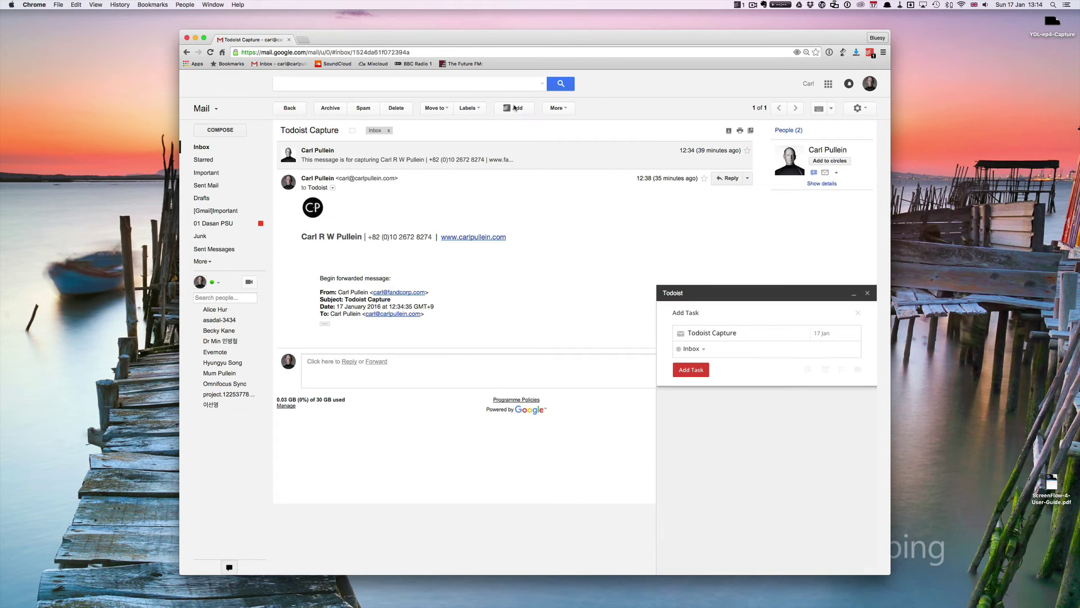
left_click(694, 371)
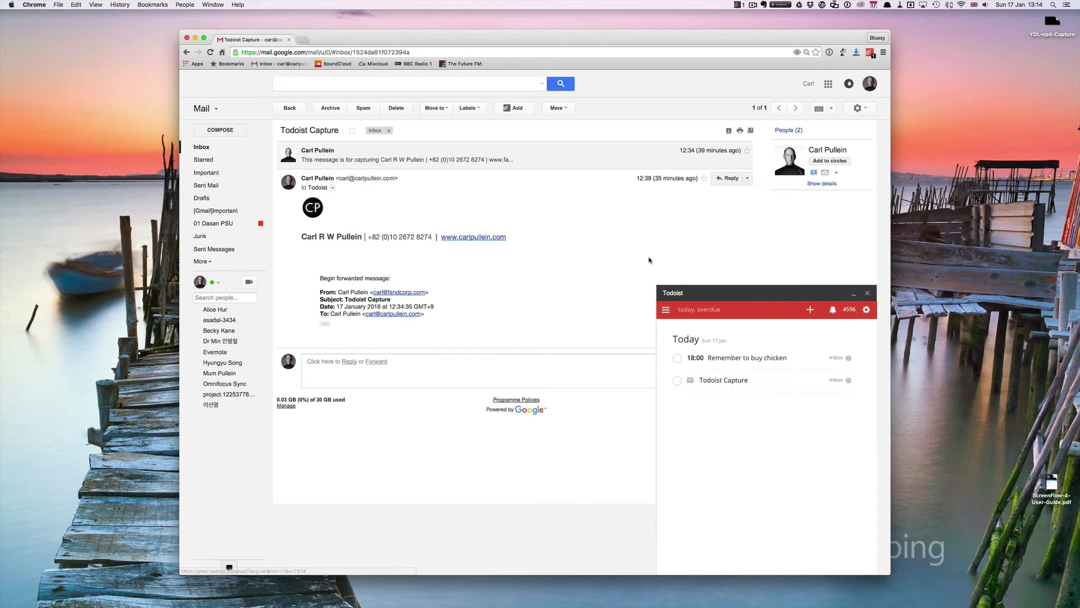
left_click(852, 294)
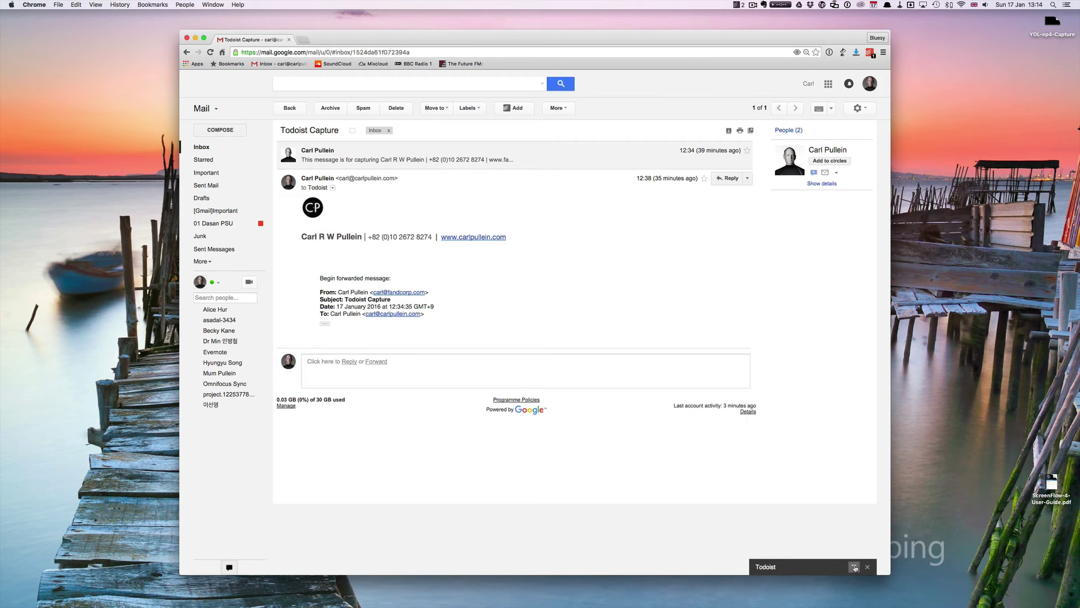
left_click(855, 568)
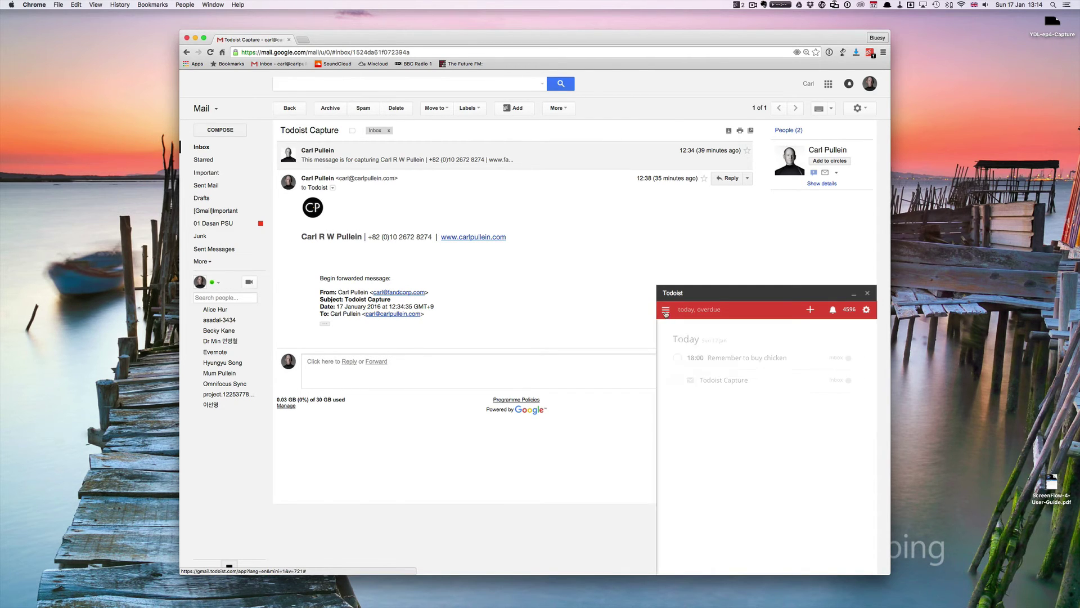
left_click(694, 335)
scroll(746, 444, "down", 2)
scroll(746, 444, "up", 2)
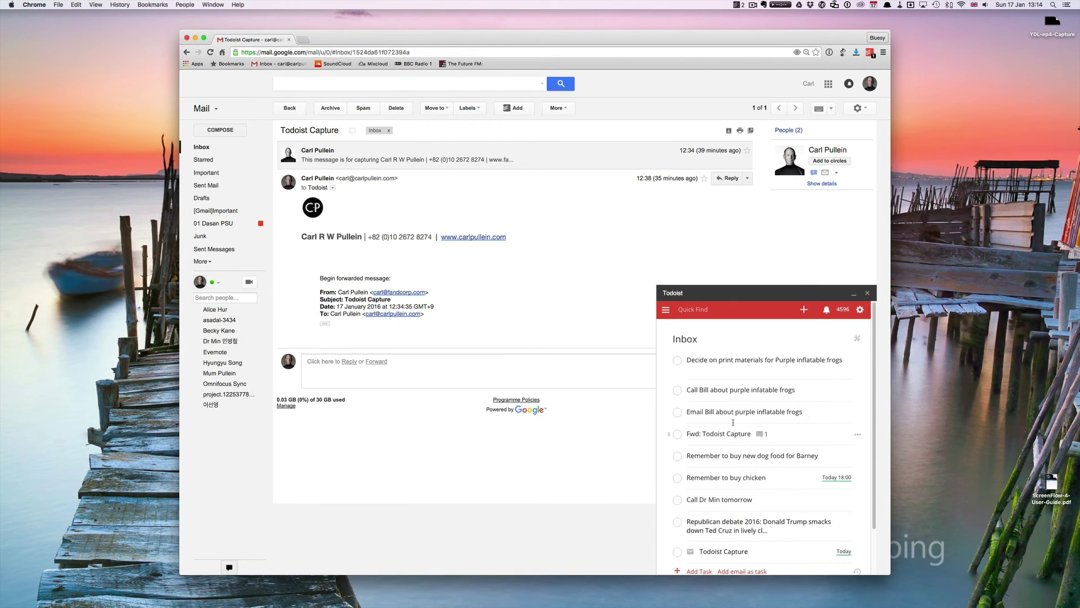
left_click(666, 309)
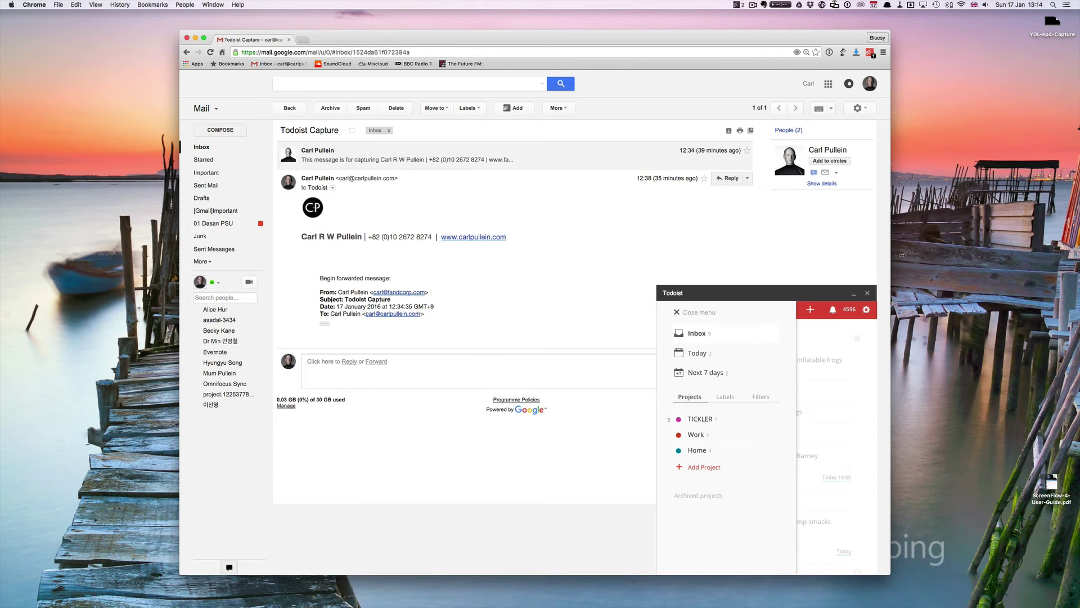
left_click(852, 297)
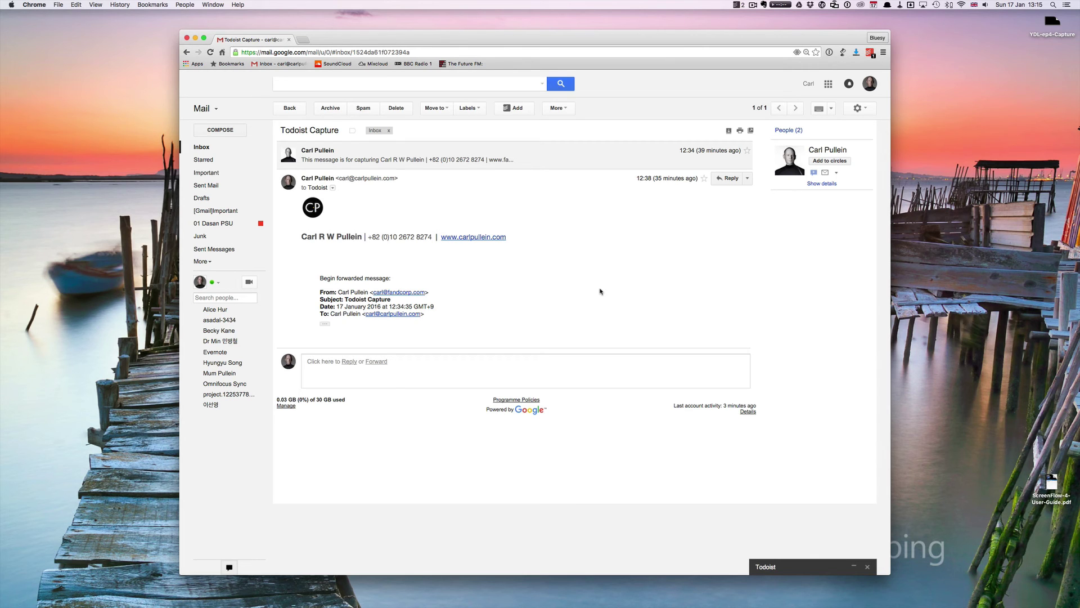
Back in the Gmail inbox, show the extension's Inbox listing 'Todoist Capture' due Today.
left_click(202, 147)
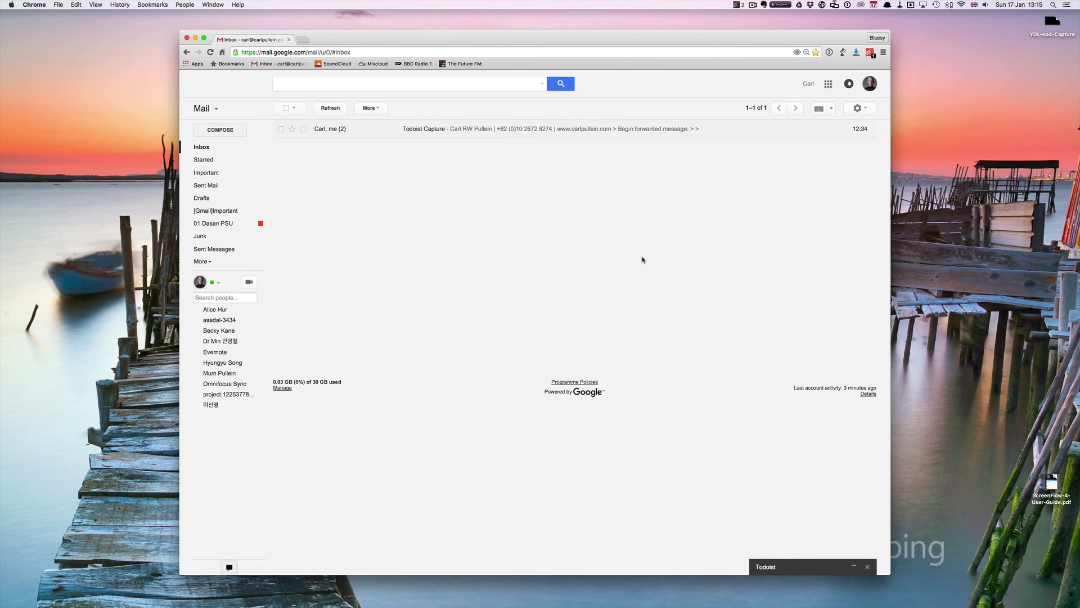
left_click(870, 53)
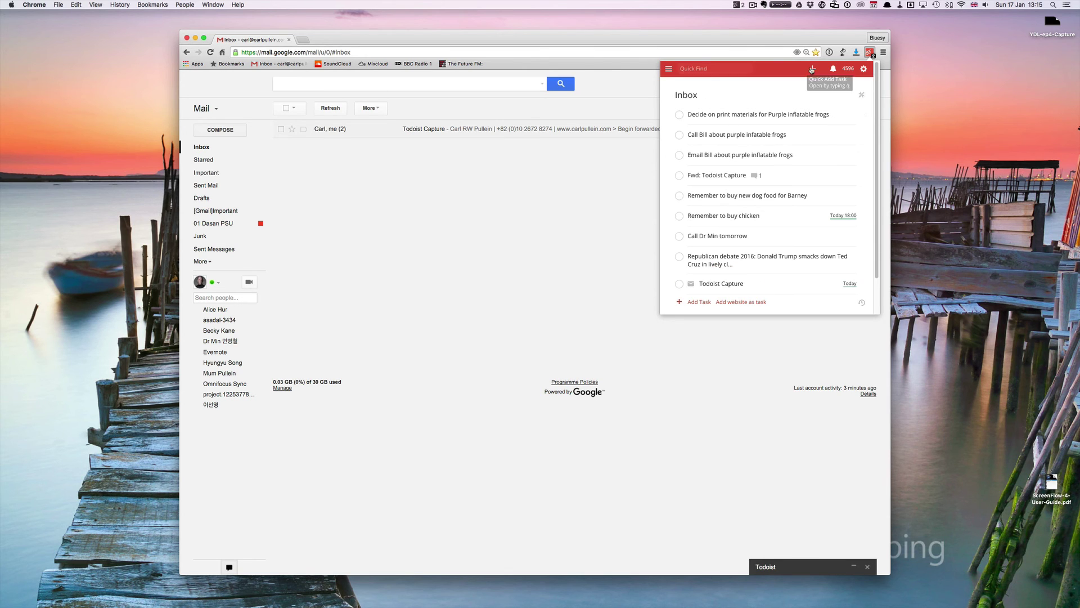
Close the extension popup, view Inbox in the Gmail Todoist panel, then minimize the panel.
left_click(829, 575)
left_click(854, 566)
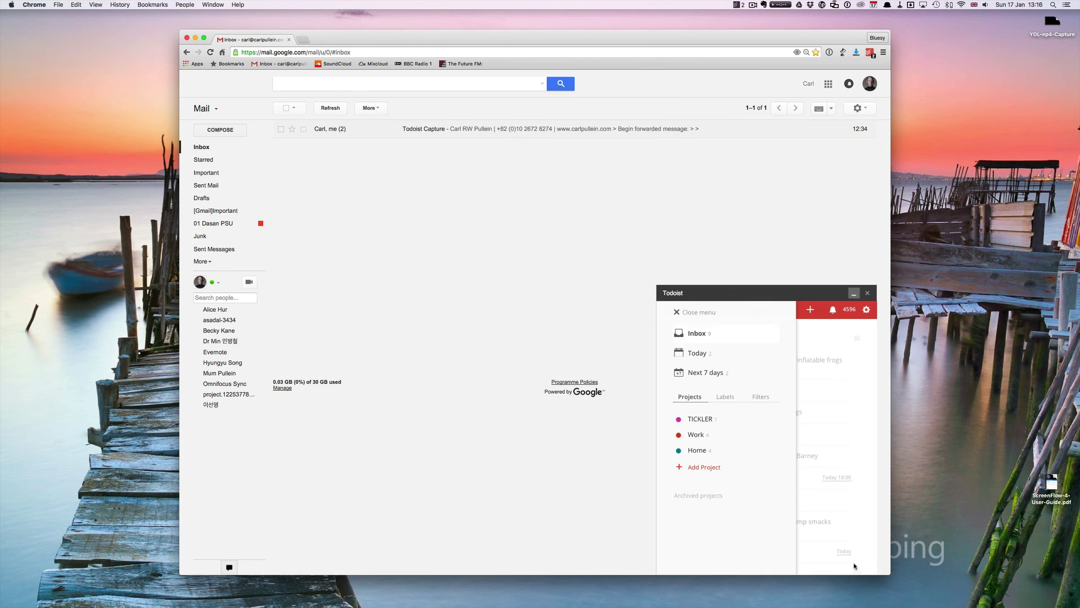
left_click(702, 338)
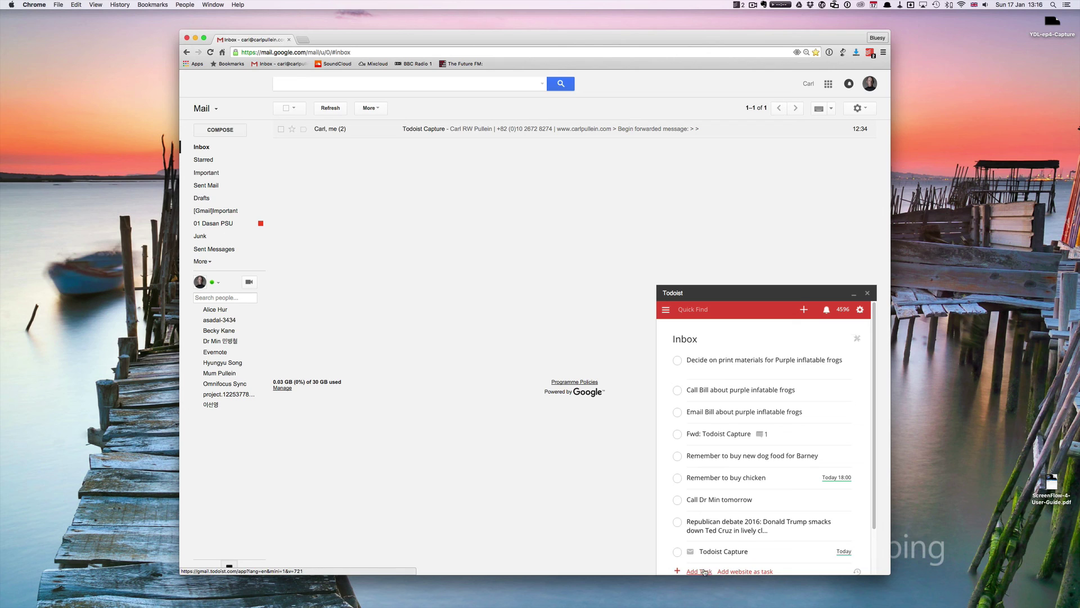
left_click(854, 294)
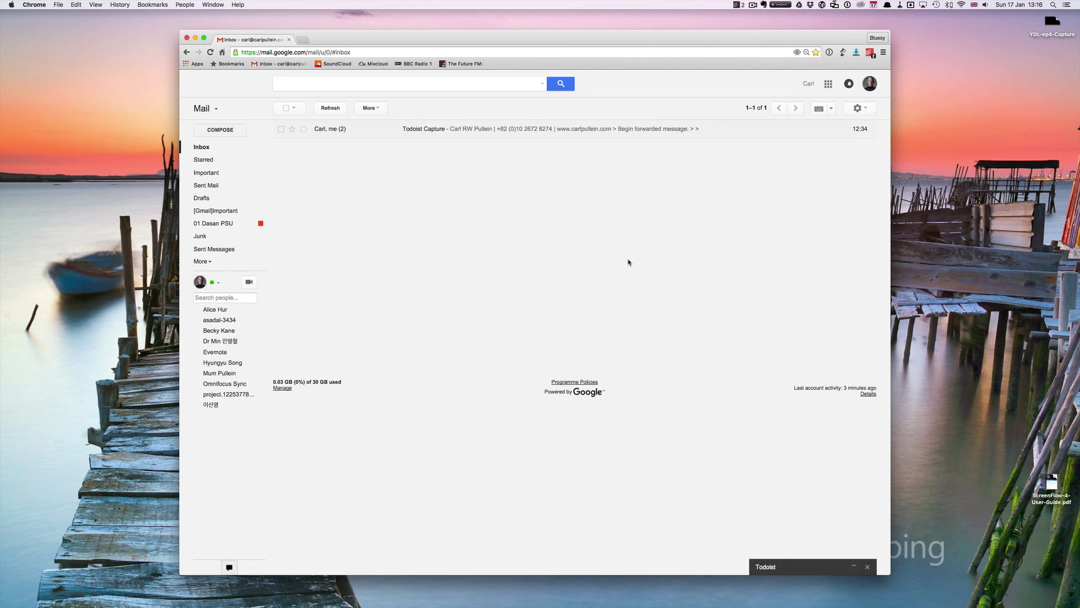